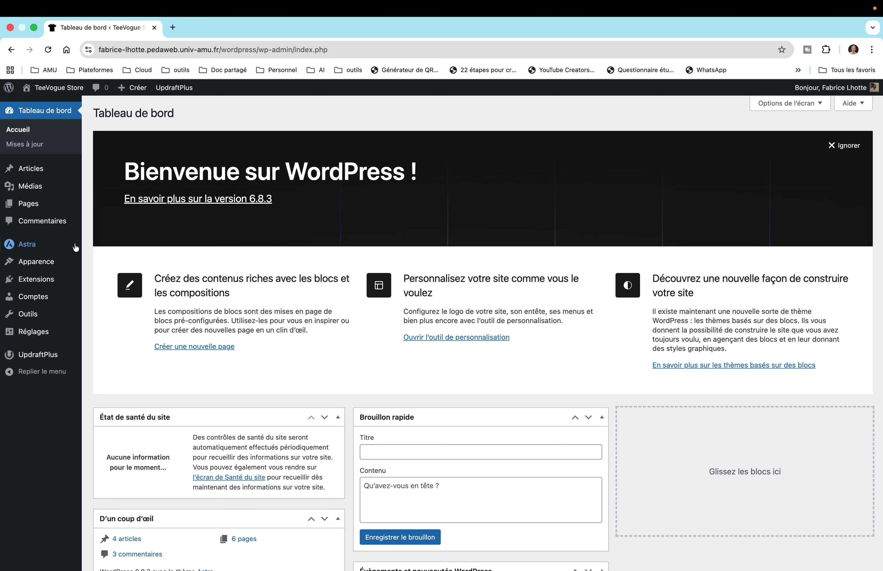
- Search the available plugins for "wp fastest cache"
mouse_move(22, 284)
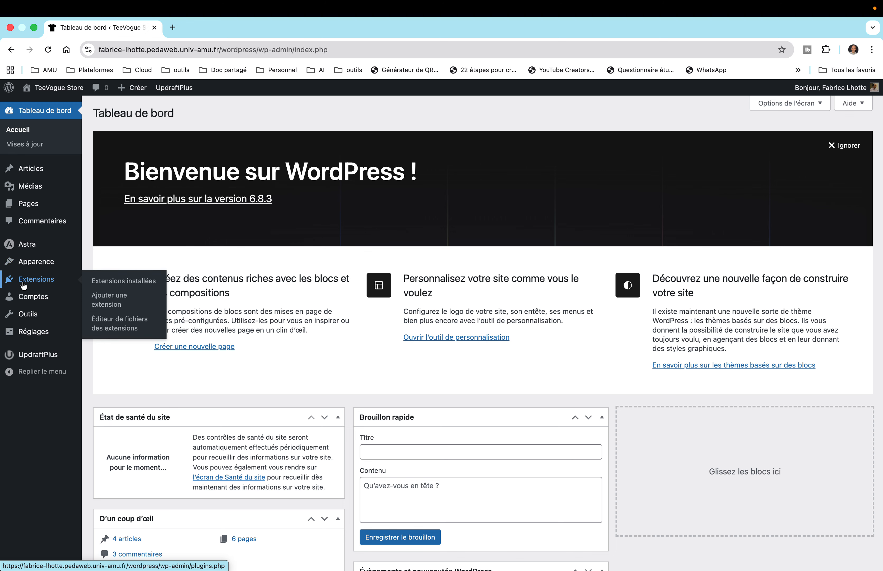
click(96, 305)
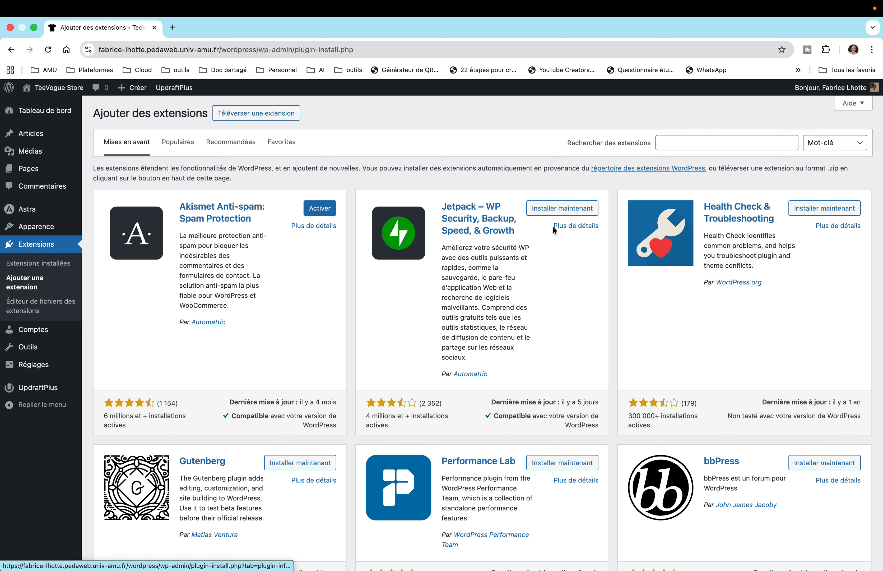
click(673, 142)
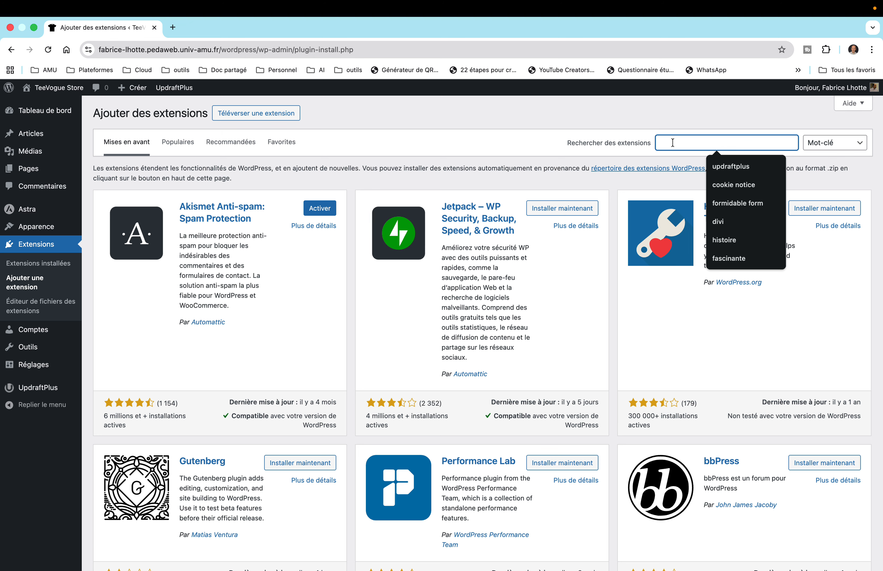
text(wp fastest)
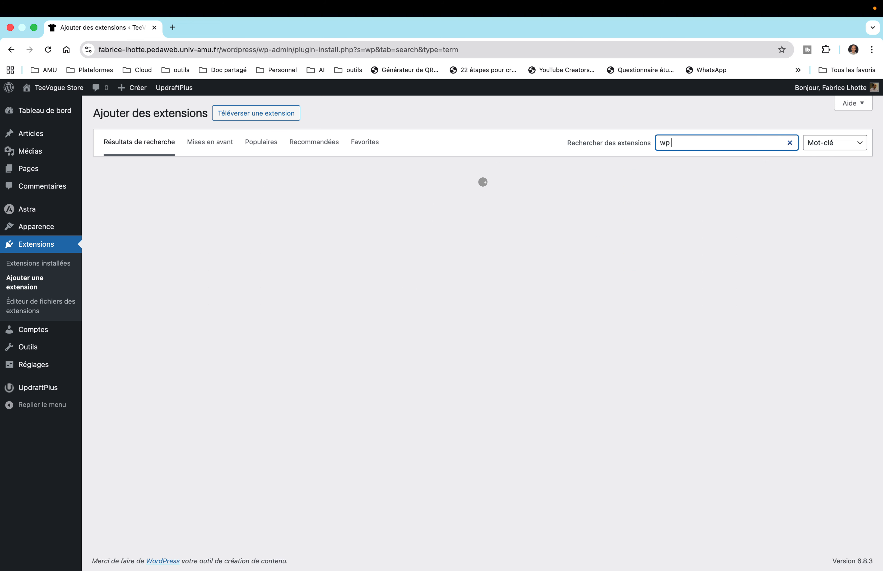
text( cache)
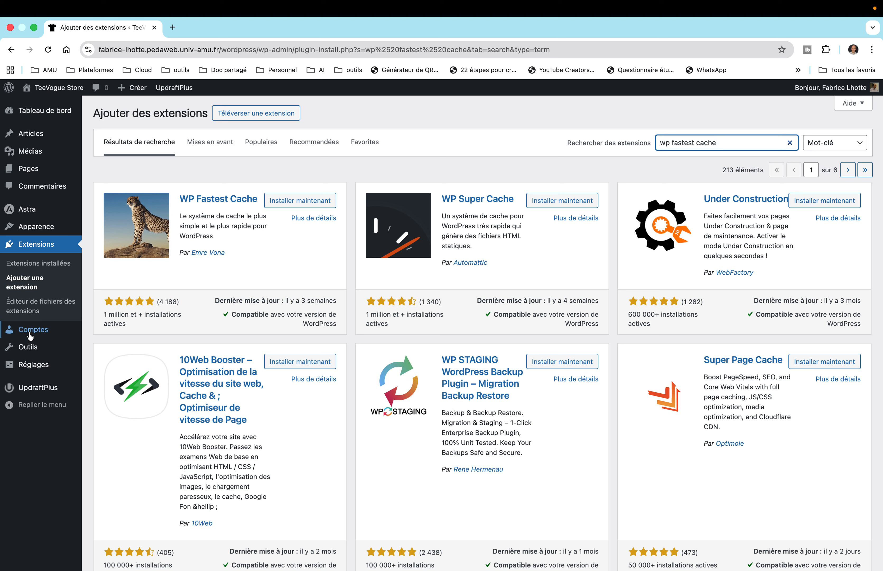
- Run a new UpdraftPlus backup that includes the database and files and is sent to remote storage
click(33, 388)
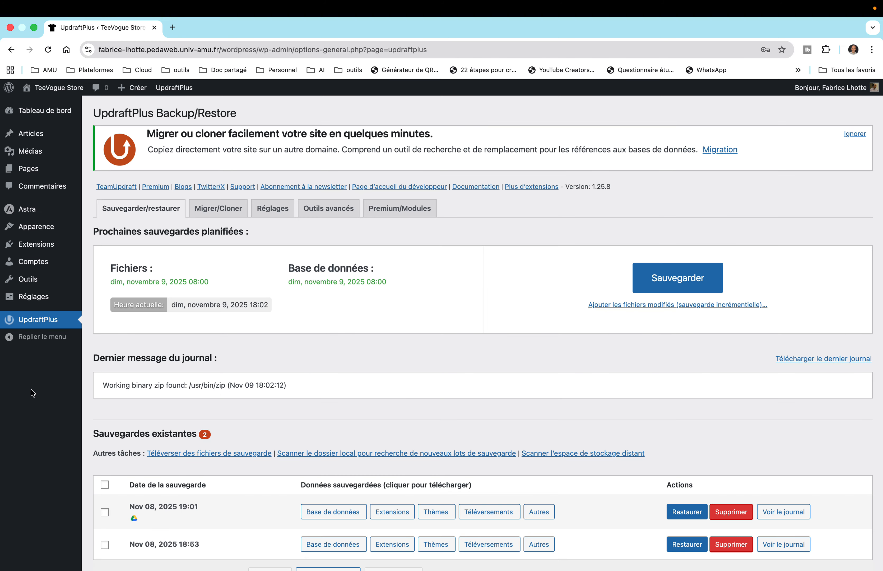
click(685, 283)
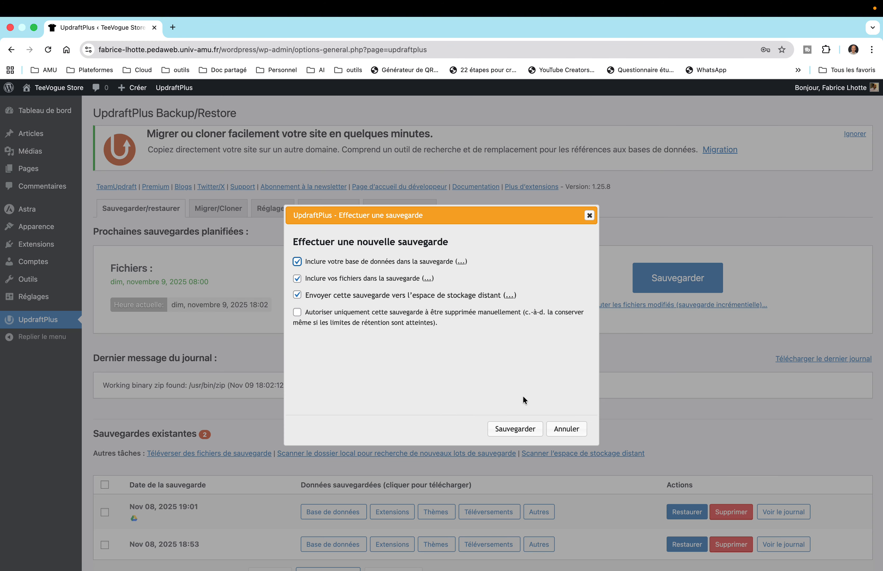
click(519, 429)
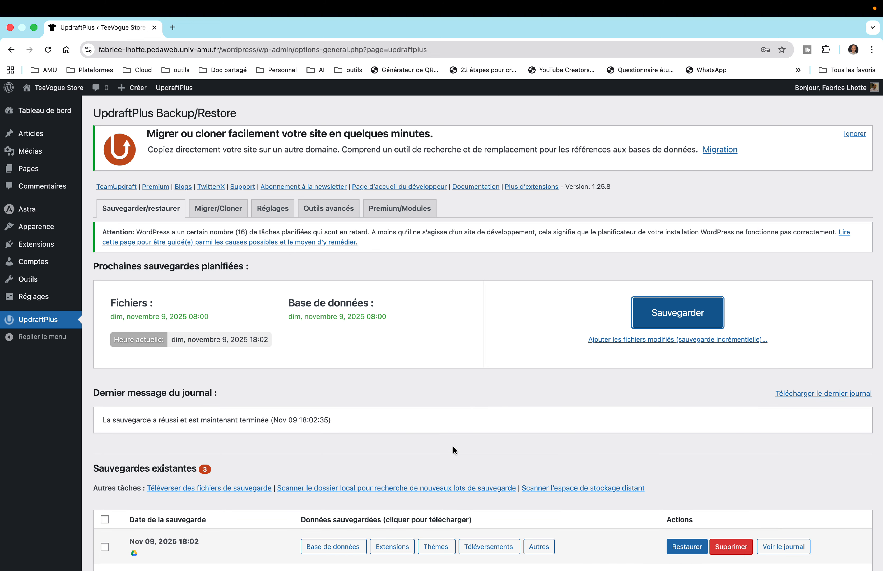
scroll(454, 447, down, 2)
scroll(453, 447, up, 2)
- Search the installed plugins for "wp fasest"
click(49, 248)
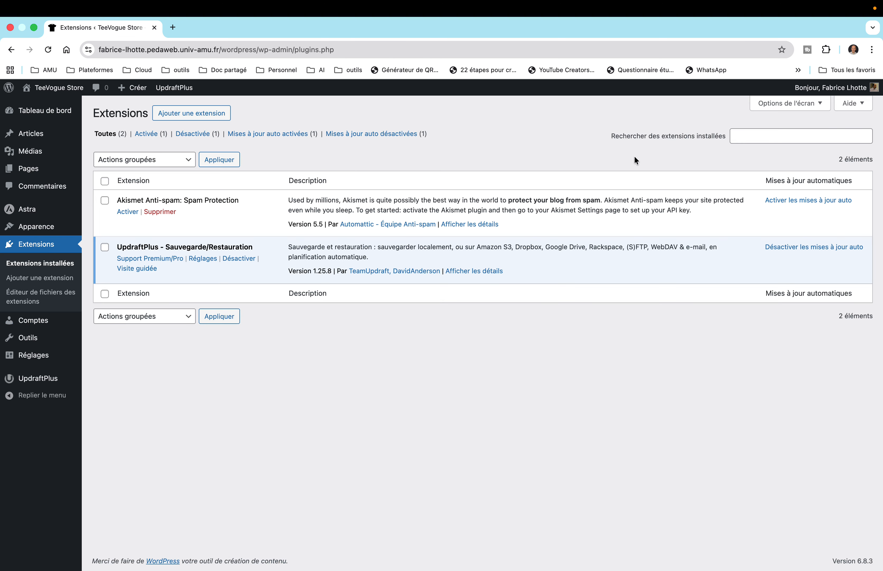
click(749, 137)
text(w)
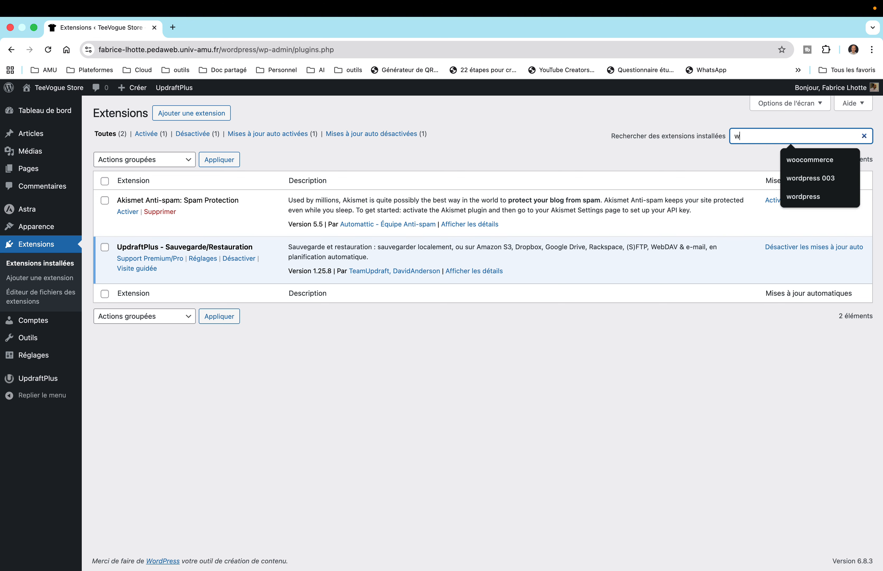
text(p f)
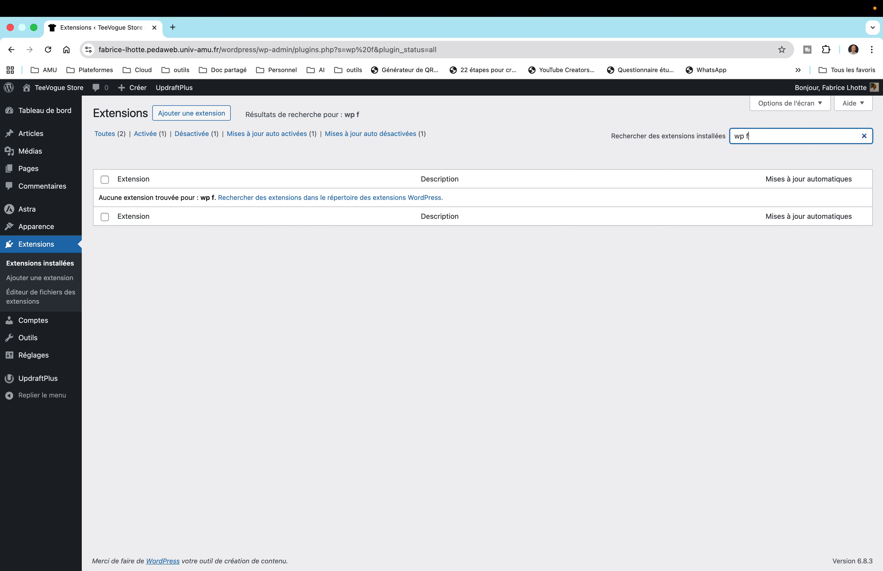
text(ase)
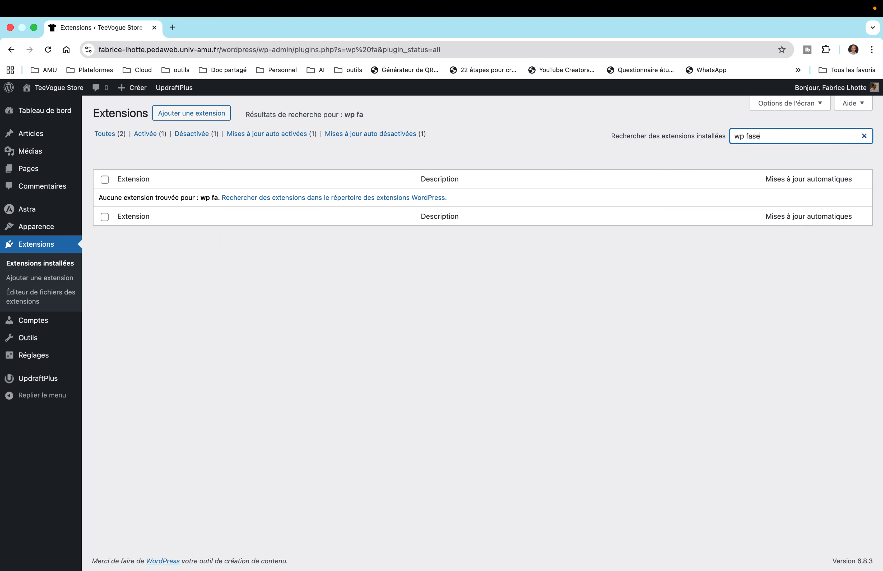
text(st)
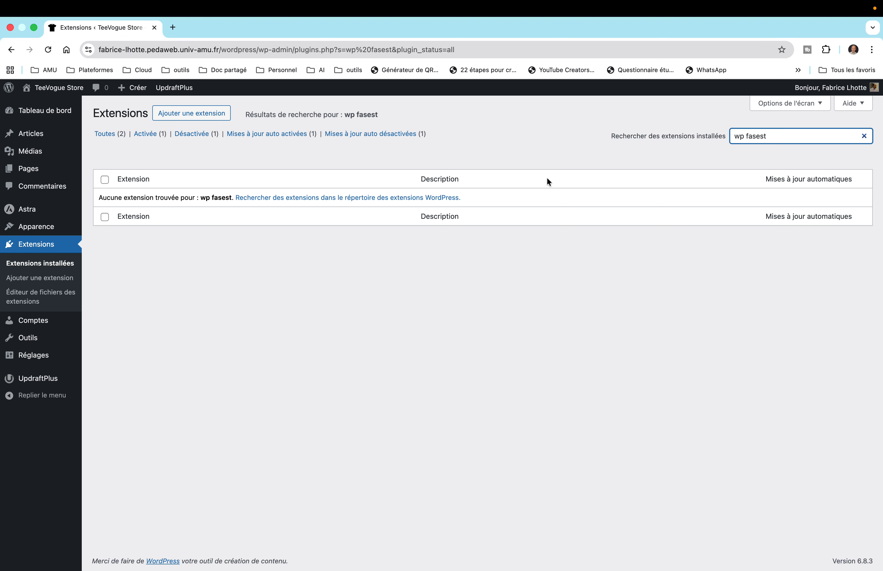
- Return to adding a plugin and search the directory for "wp fastest cache"
click(227, 115)
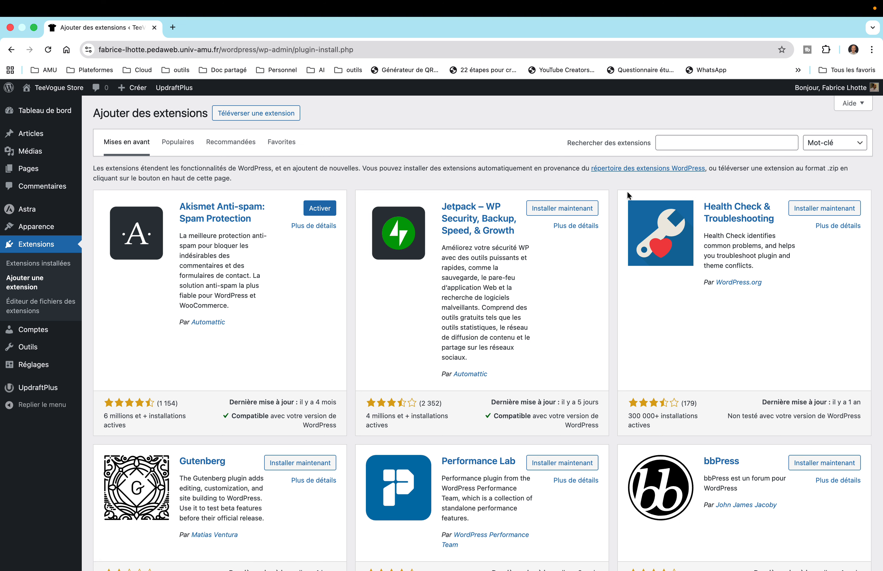
click(688, 149)
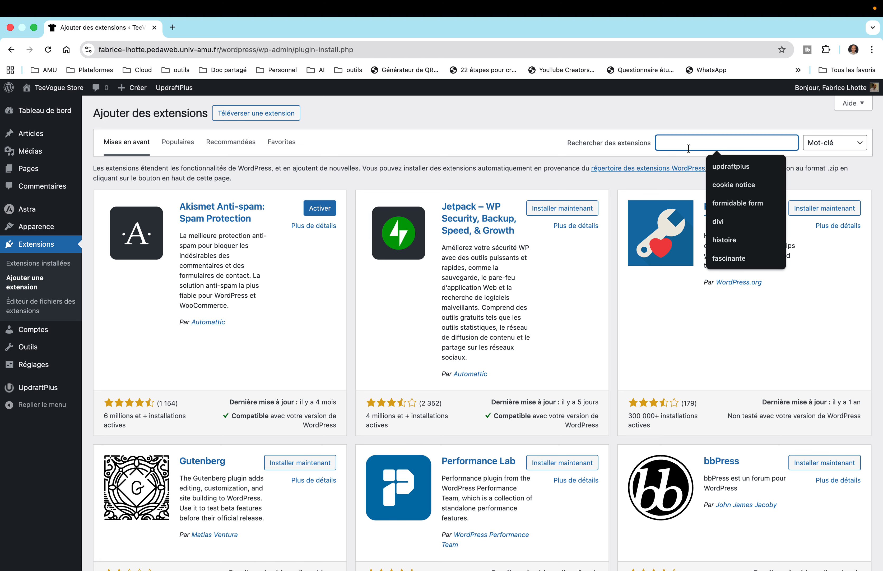
text(wp )
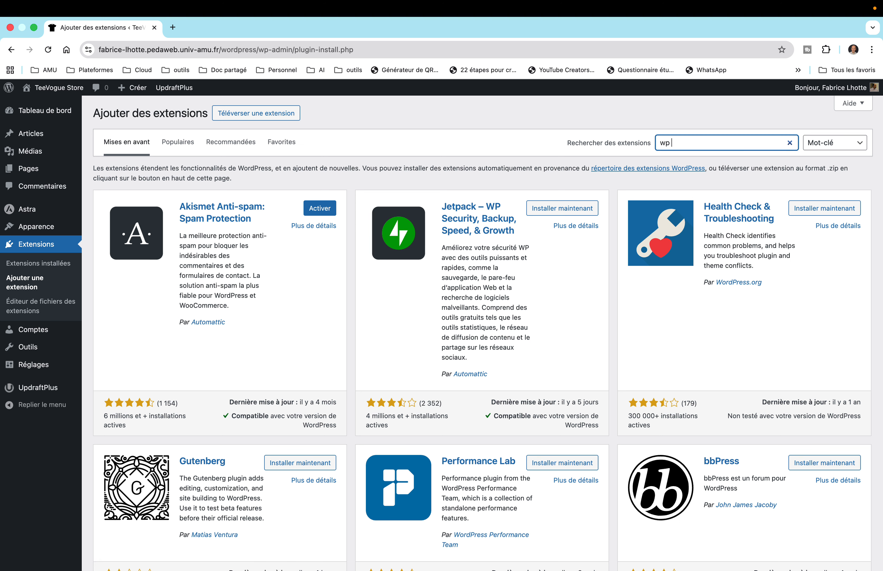
text(fastest)
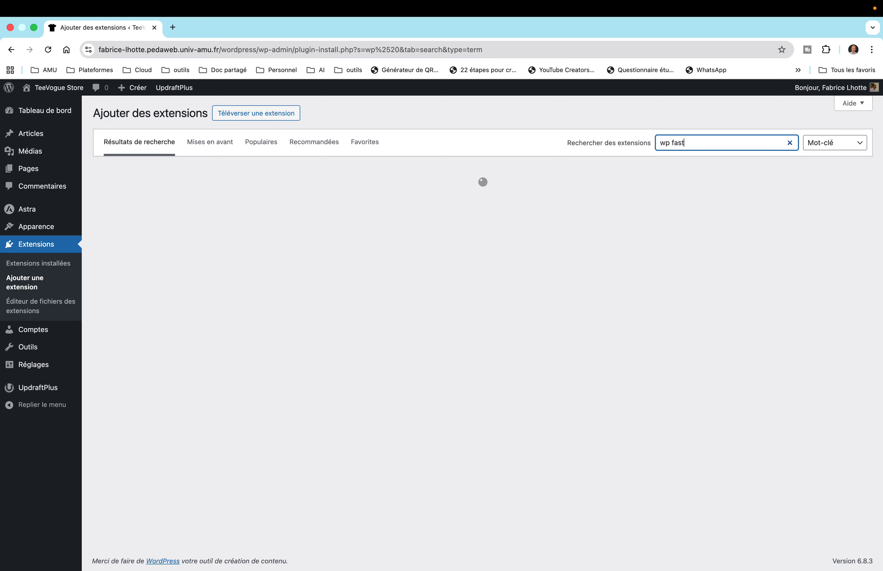
text( cache)
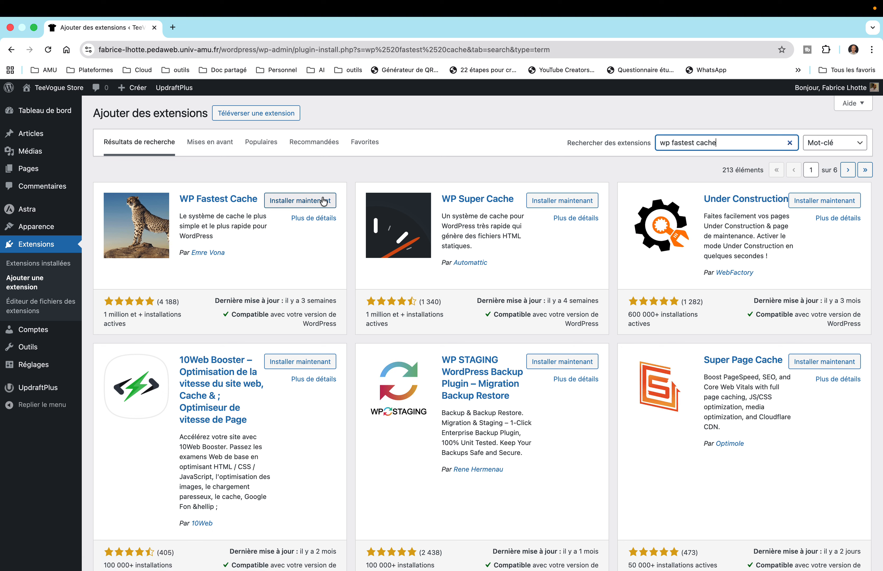
- Install and activate the WP Fastest Cache plugin and enable its automatic updates
click(299, 206)
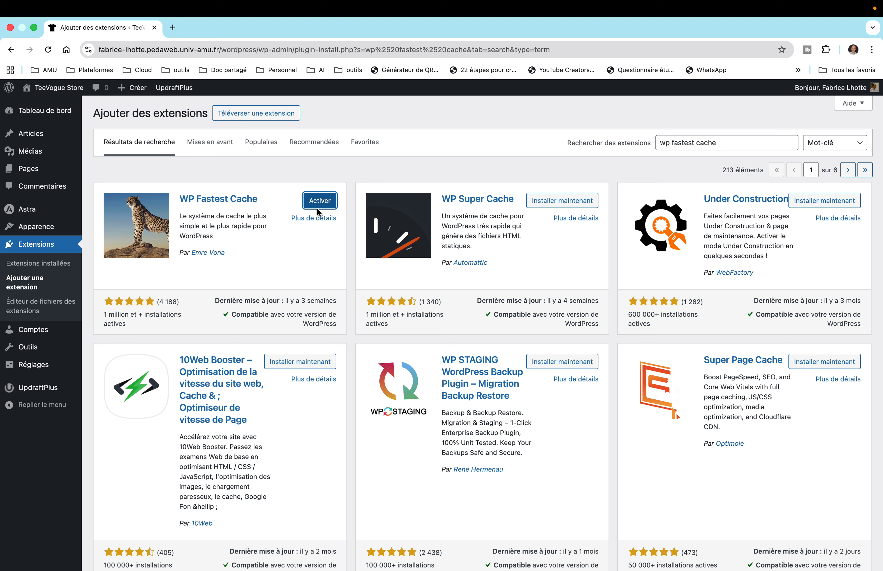
click(318, 205)
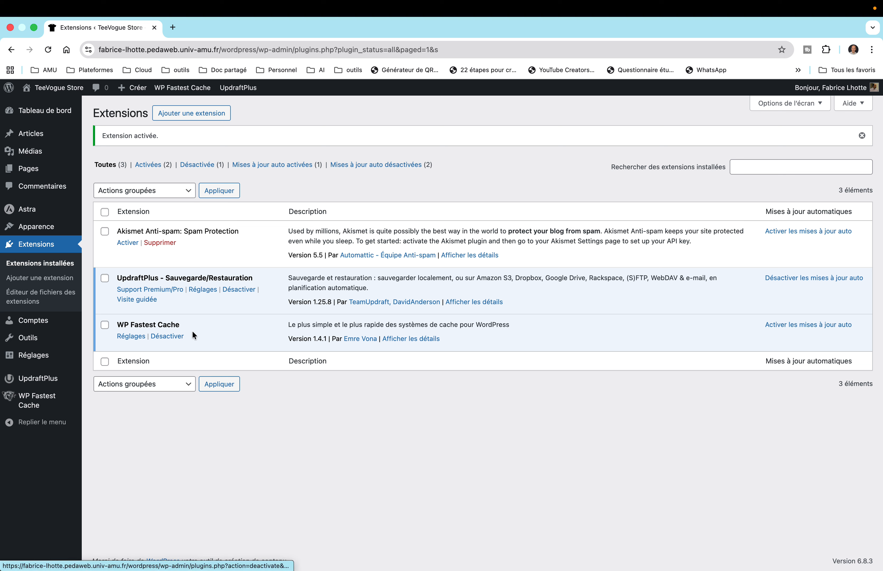
click(782, 325)
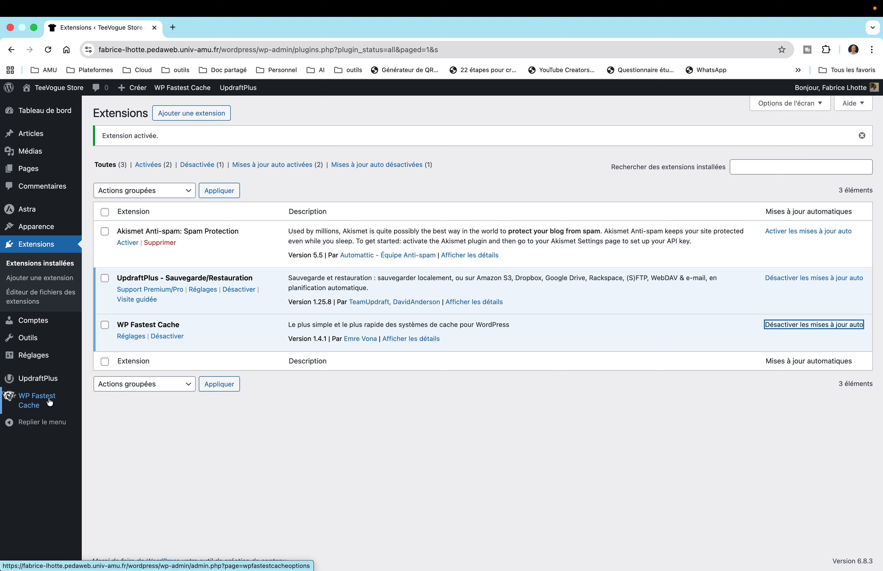
- Activate the cache system in the WP Fastest Cache settings and enable preloading with the Default (Contents from Newest to Oldest) method
click(23, 402)
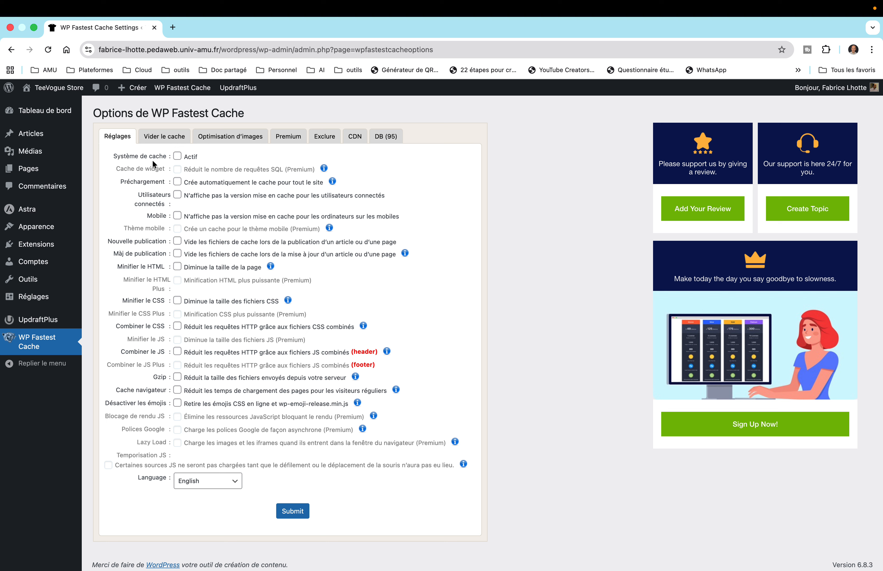
click(178, 157)
click(177, 183)
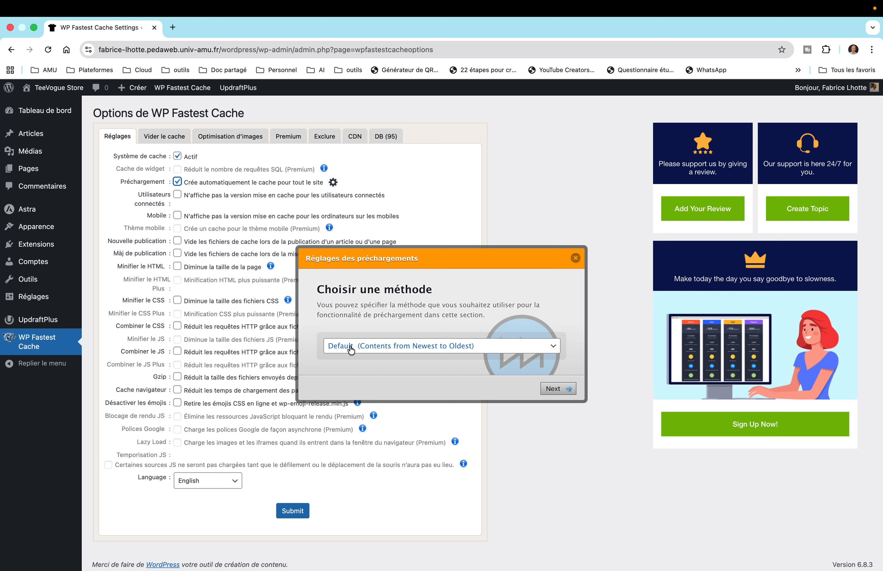
click(552, 388)
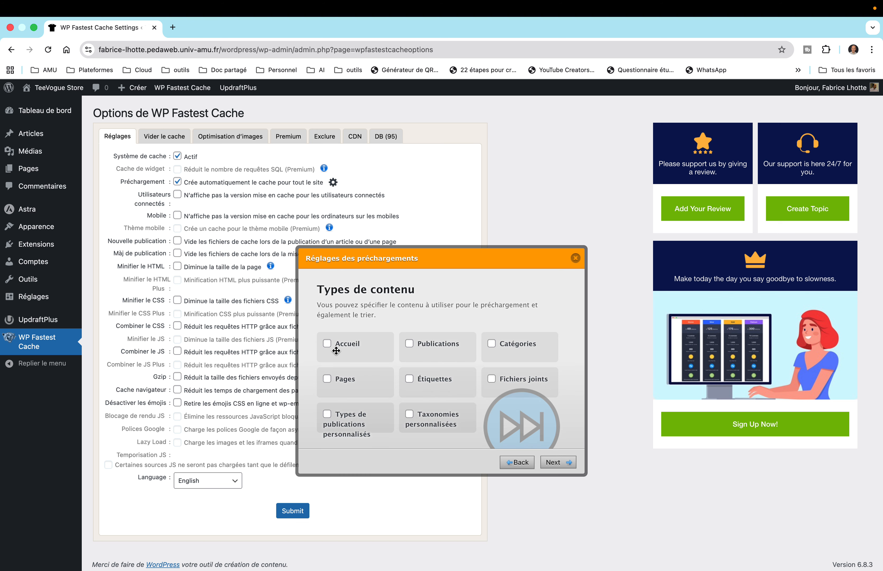
- Set preloading to cover Accueil, Pages, Publications and Catégories at 4 pages per minute, without restarting once finished
click(328, 347)
click(328, 383)
click(410, 346)
click(492, 347)
click(551, 464)
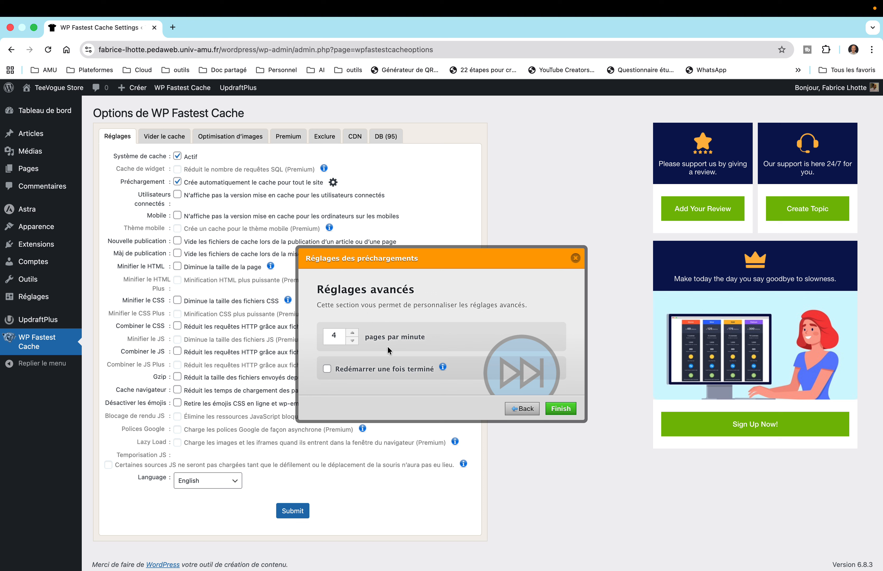
click(549, 409)
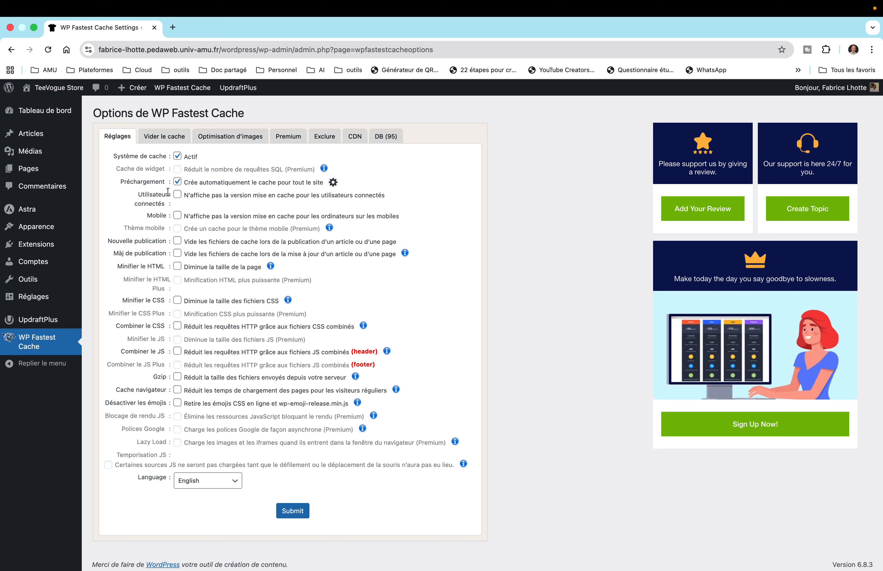
- Enable clearing the whole cache on new publications, and clearing the article/page and related caches on updates
click(177, 242)
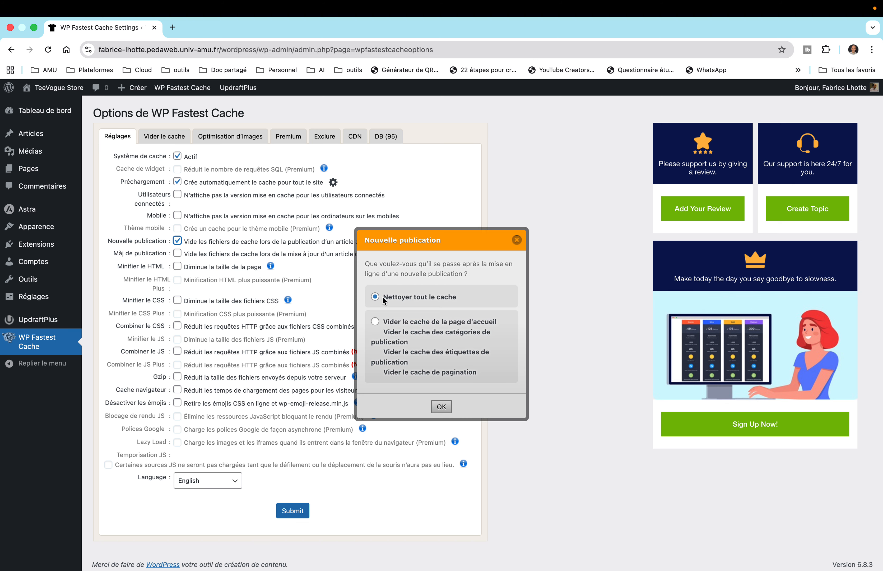
click(440, 408)
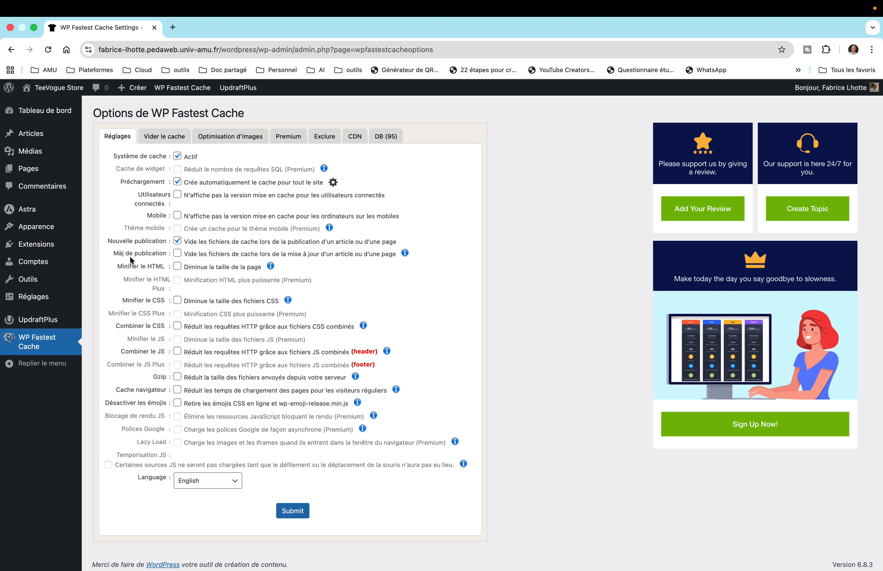
click(177, 254)
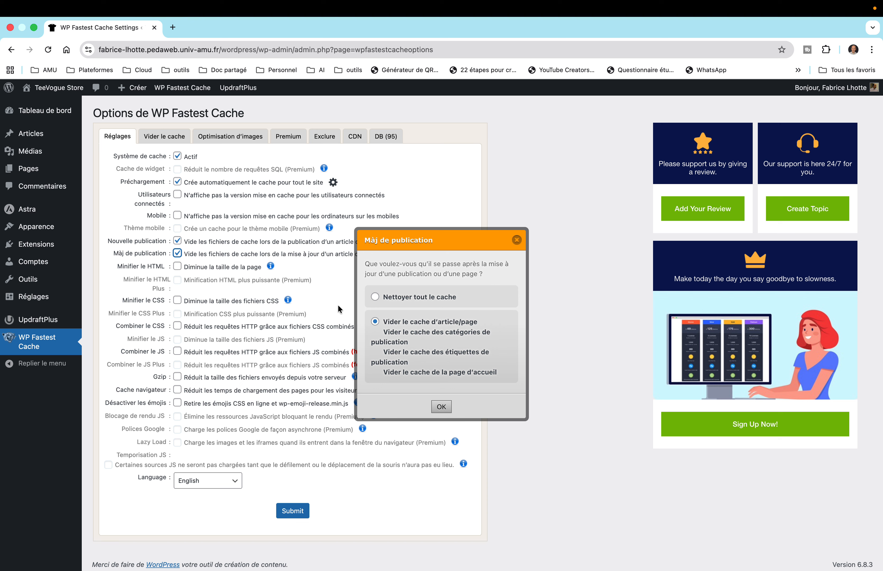
click(441, 406)
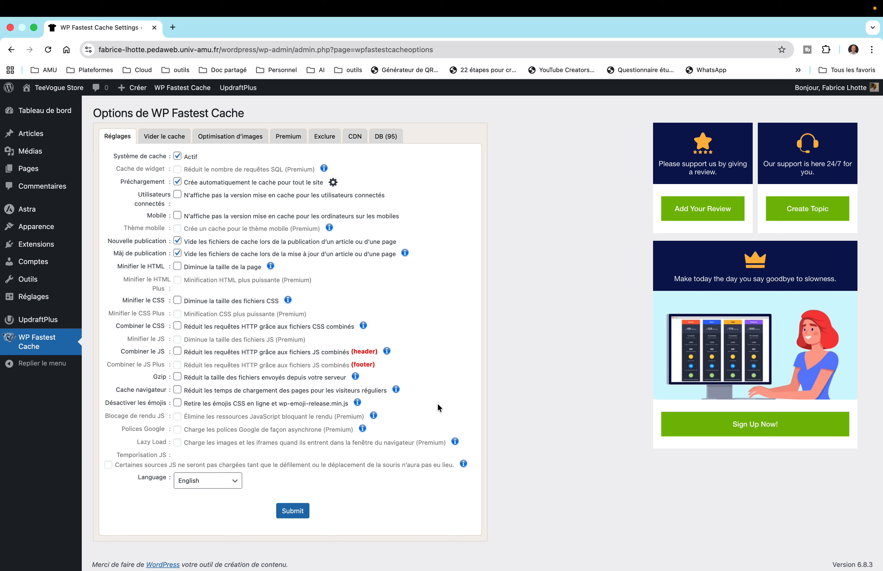
- Enable HTML and CSS minification, CSS and header JS combining, Gzip compression and browser caching
click(179, 272)
click(181, 303)
click(179, 328)
click(178, 352)
click(178, 376)
click(177, 377)
click(178, 391)
- Set the plugin language to Français and save the WP Fastest Cache options
scroll(186, 409, down, 1)
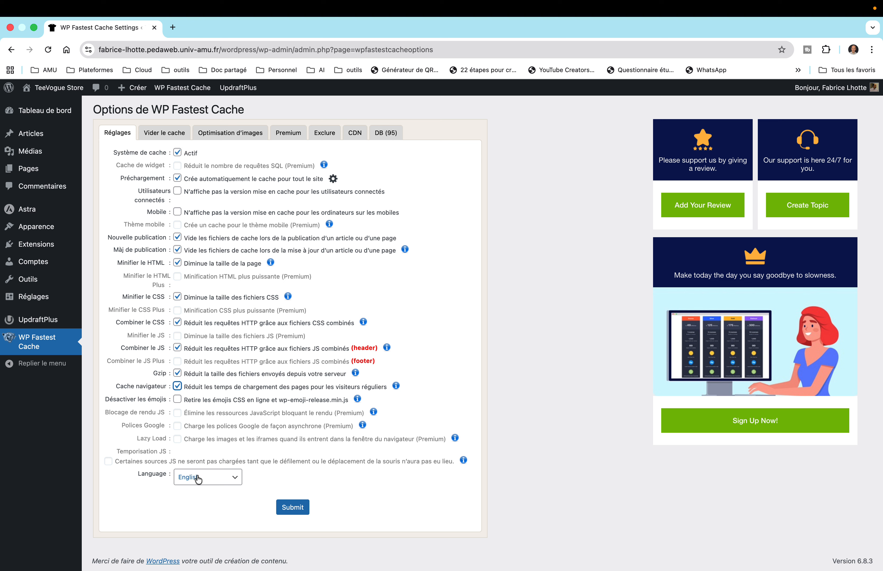
click(236, 479)
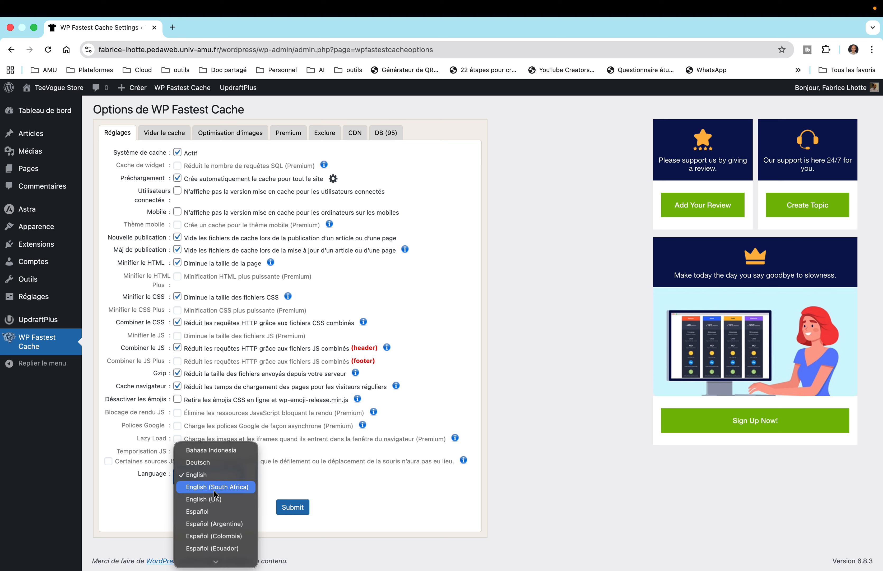
scroll(220, 485, down, 5)
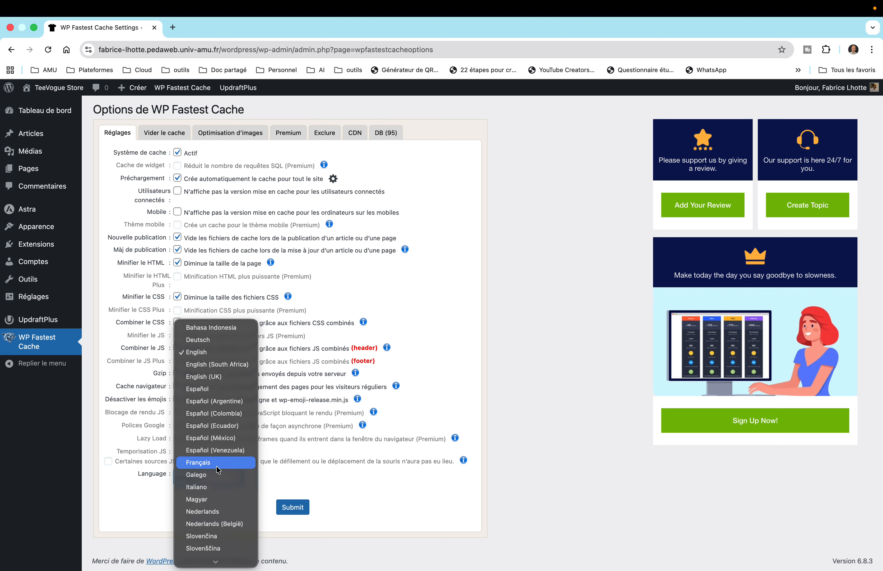
key(Escape)
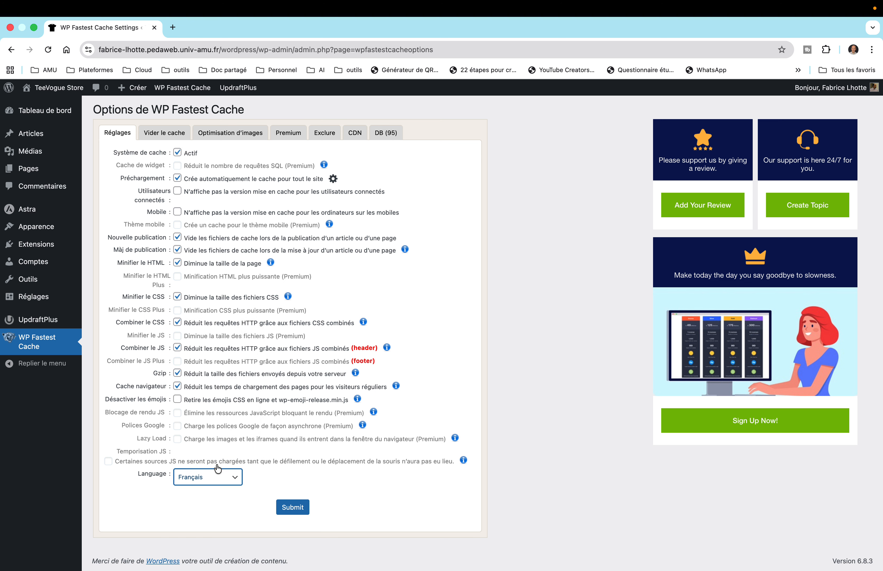
click(290, 509)
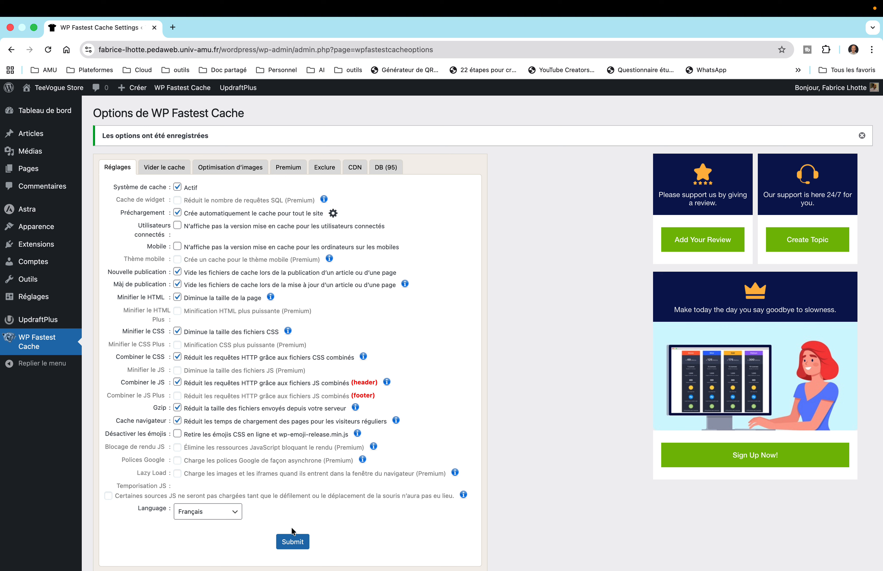
click(293, 545)
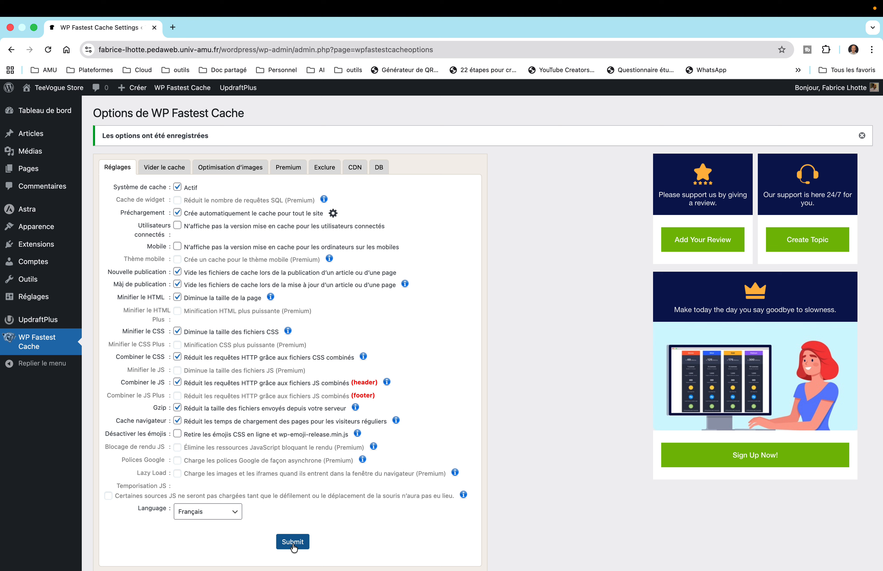